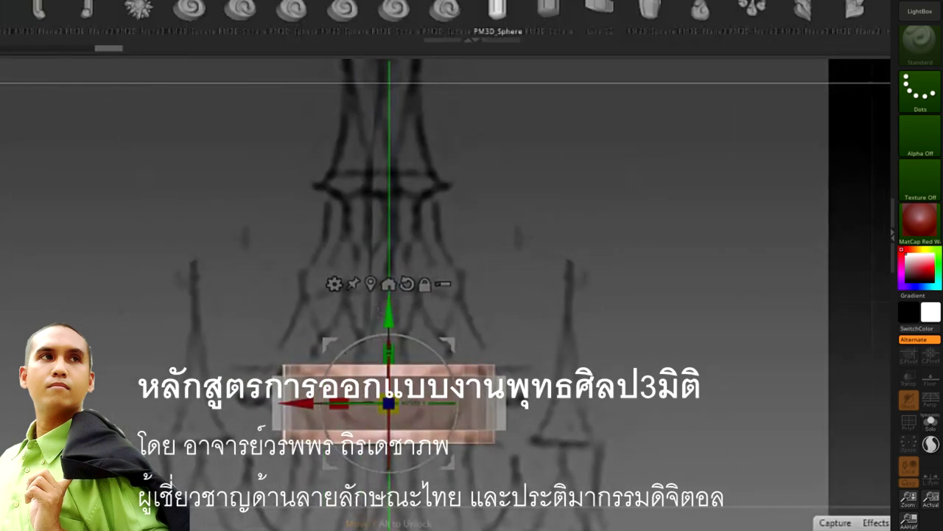
# Lift the pink ring piece up onto the spire base, in line with the reference sketch.
pyautogui.moveTo(388, 317); pyautogui.dragTo(388, 216)
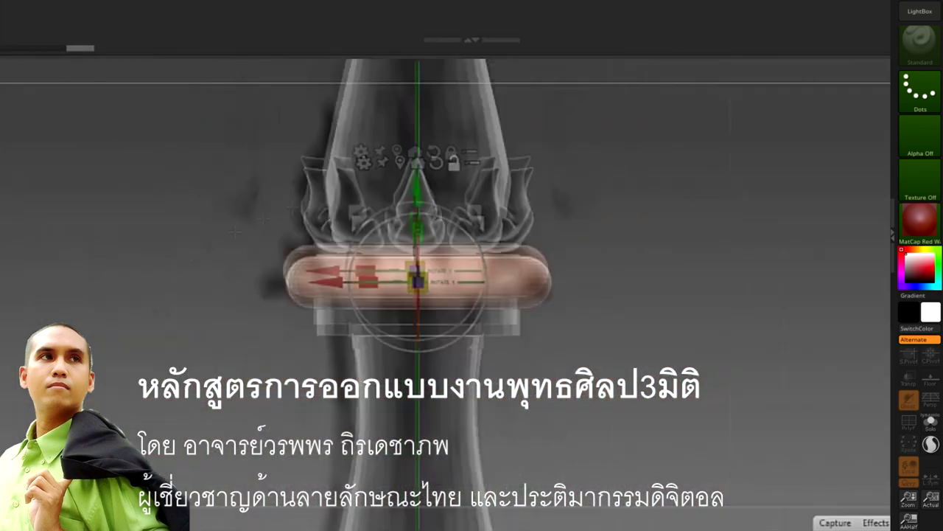
pyautogui.click(363, 174)
# Choose the Bend deformer for the ring from the gizmo's Transform Type menu.
pyautogui.click(354, 225)
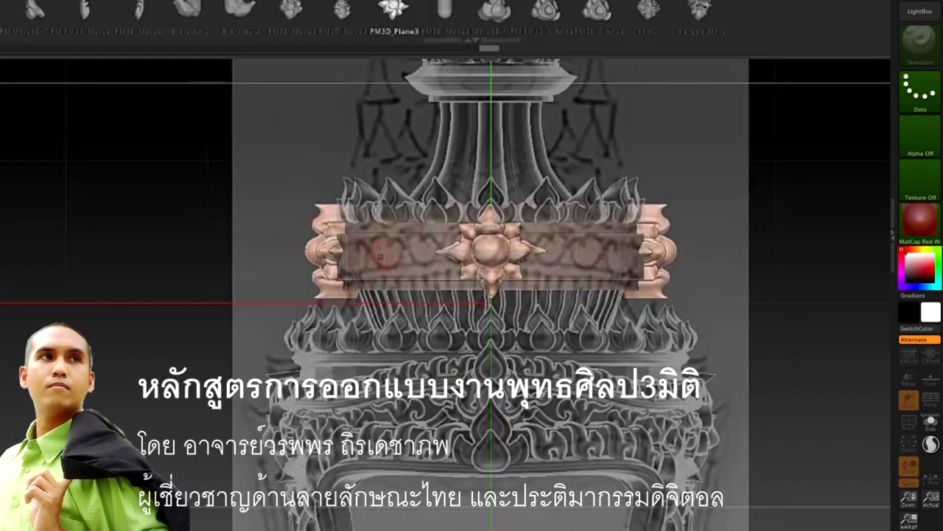
# Pick a sphere insert-mesh curve brush and clear the old curve on the band.
pyautogui.press('m')
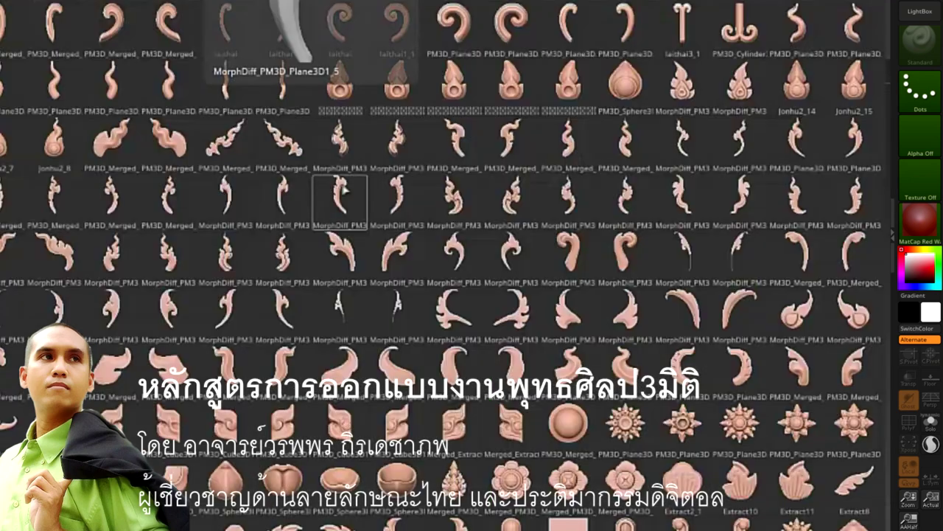
pyautogui.click(344, 189)
pyautogui.scroll(2, 565, 209)
pyautogui.moveTo(536, 265); pyautogui.dragTo(545, 282)
pyautogui.click(451, 333)
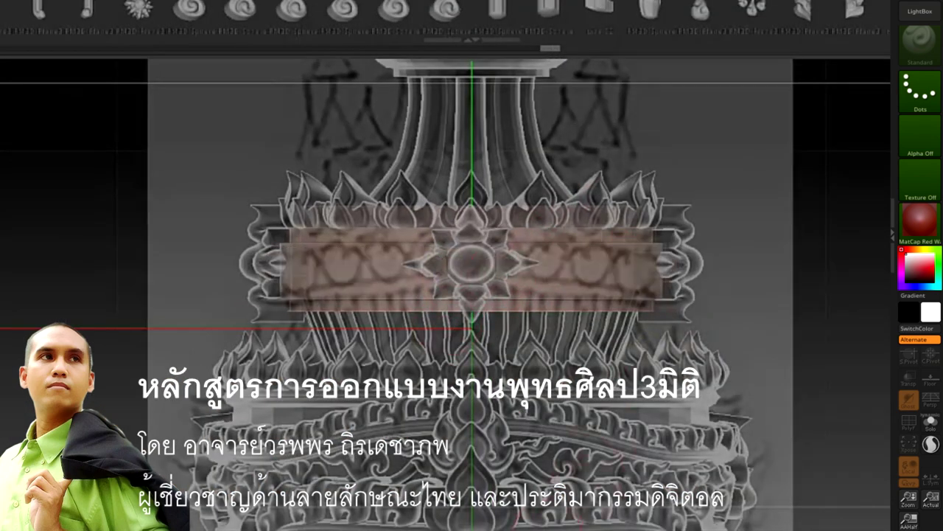
# Lay the row of spheres across the band, verify with undo/redo, and orbit out.
pyautogui.click(508, 267)
pyautogui.hotkey('ctrl', 'z')
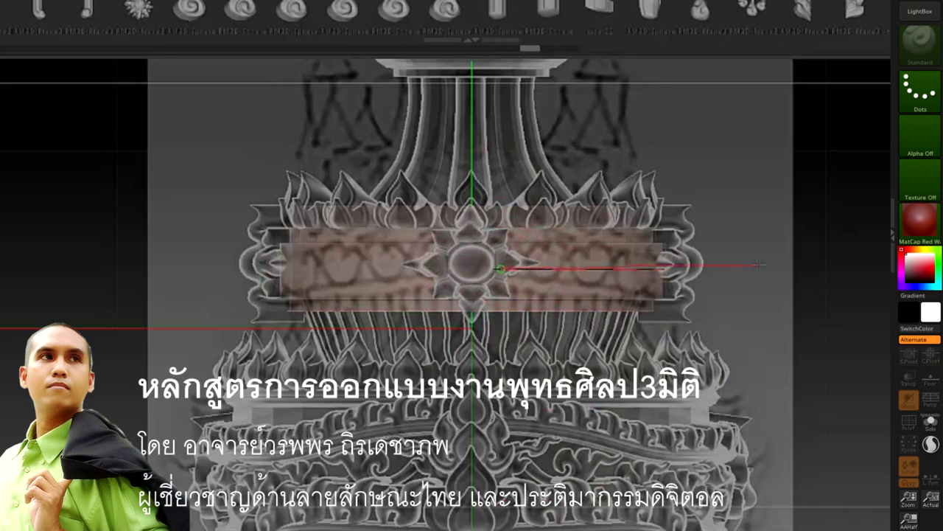
pyautogui.hotkey('ctrl', 'shift', 'z')
pyautogui.moveTo(751, 263)
pyautogui.mouseDown()
pyautogui.moveTo(242, 175)
pyautogui.moveTo(284, 151)
pyautogui.moveTo(293, 212)
pyautogui.mouseUp()
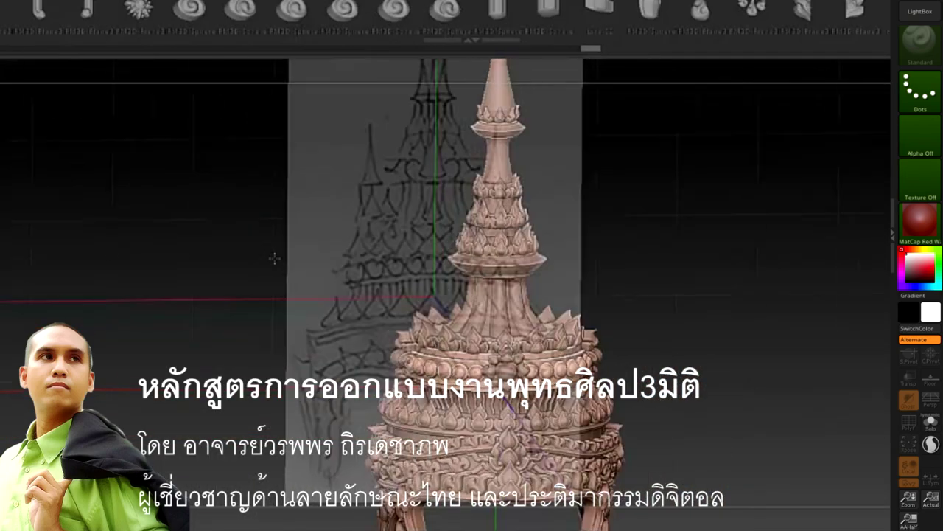
# Turn on Transp, select the upper column segment and frame it.
pyautogui.click(268, 311)
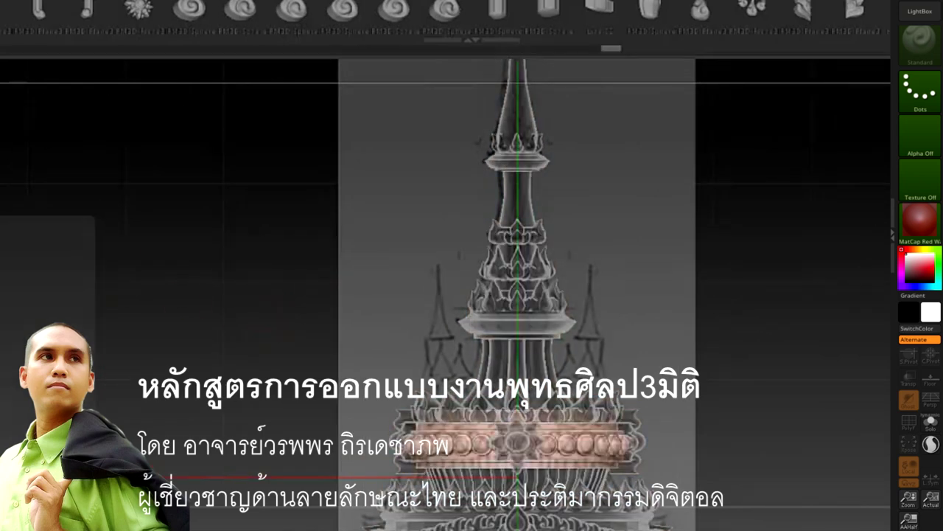
pyautogui.click(257, 171)
pyautogui.press('f')
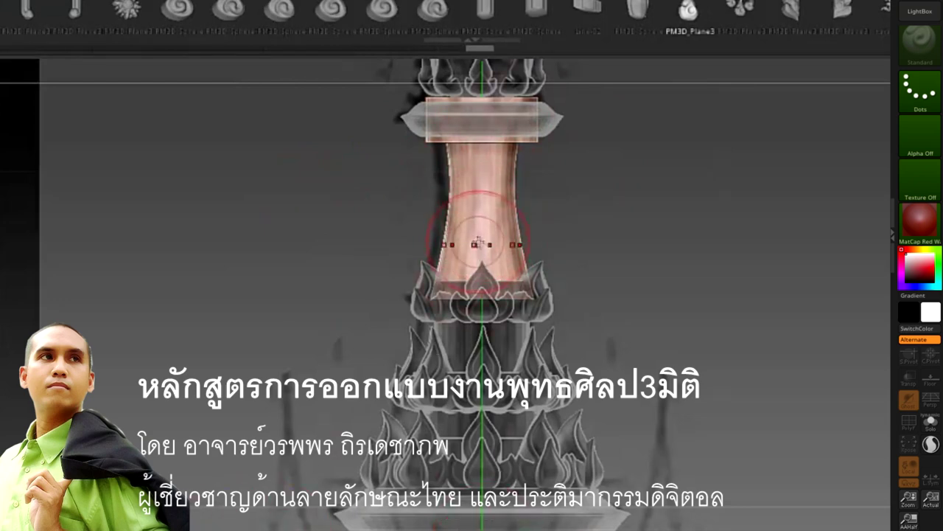
# Bend the lotus-petal ornament piece with the Bend Arc deformer.
pyautogui.click(479, 243)
pyautogui.press('w')
pyautogui.click(427, 96)
pyautogui.click(431, 205)
pyautogui.press('q')
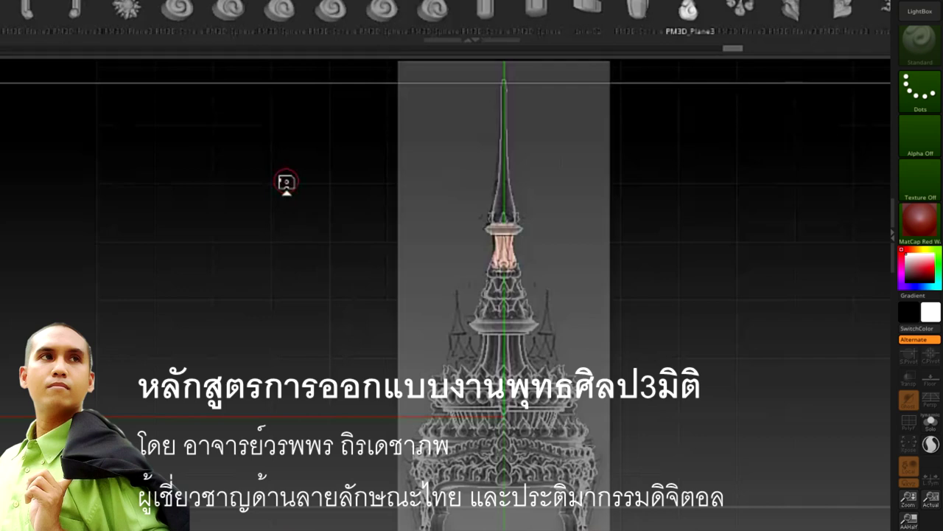
# Cycle subtools past the ring bands until the upper tiered spire is active for transforming.
pyautogui.moveTo(285, 182); pyautogui.dragTo(233, 278)
pyautogui.press('Down')
pyautogui.press('Up')
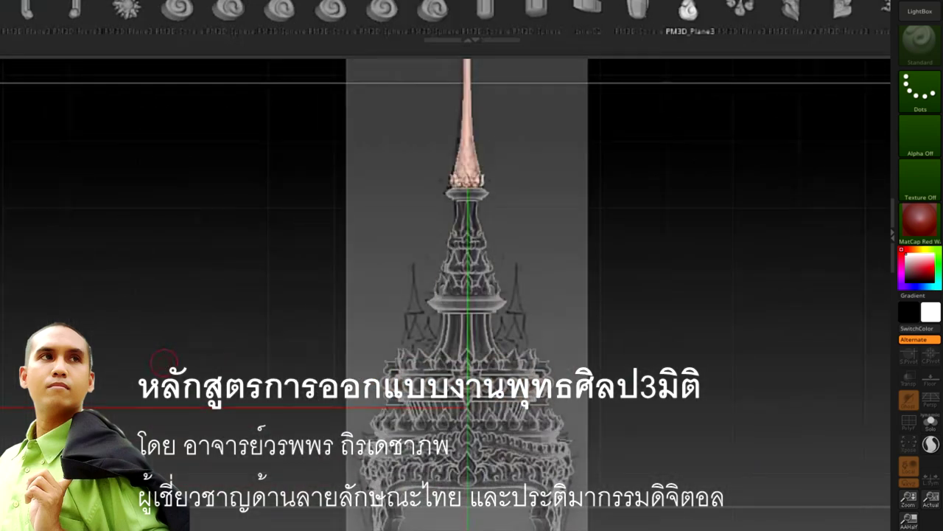
pyautogui.press('Down')
pyautogui.press('Up')
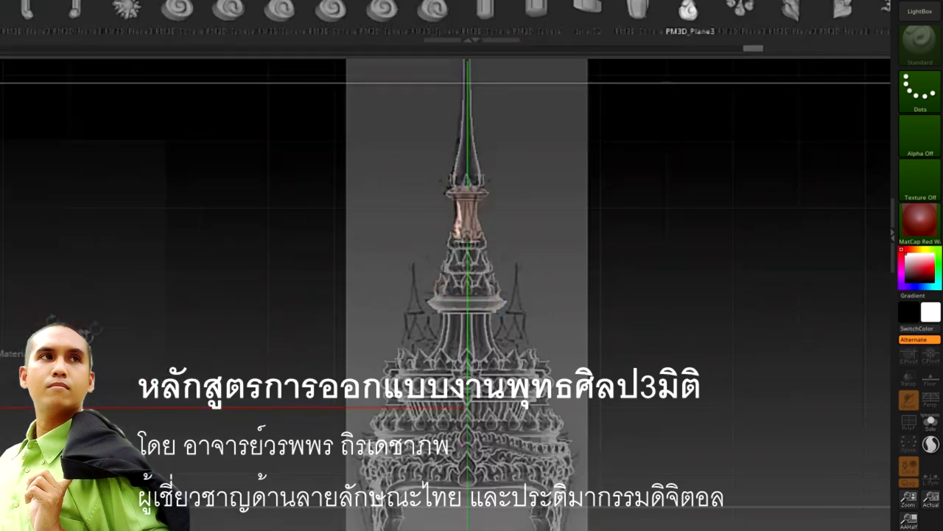
pyautogui.press('Up')
pyautogui.press('Up')
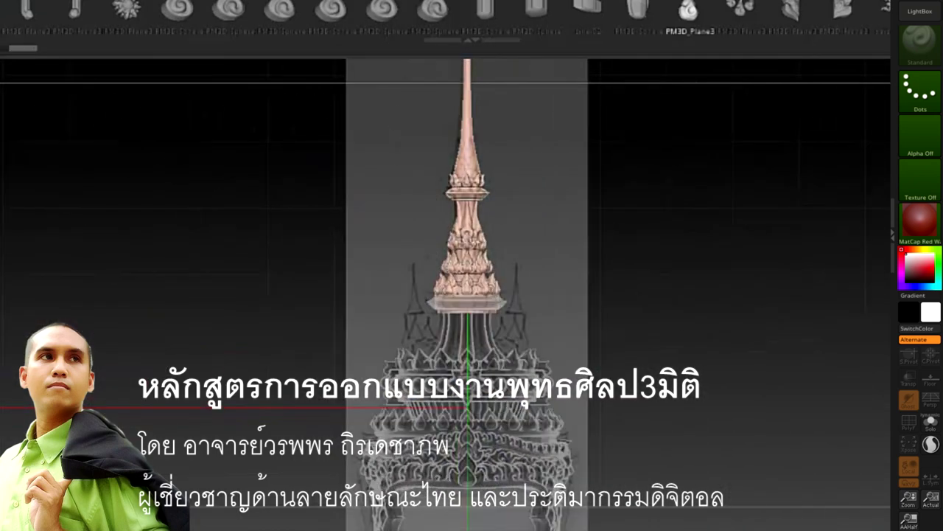
pyautogui.press('w')
pyautogui.moveTo(147, 192)
pyautogui.mouseDown()
pyautogui.moveTo(190, 166)
pyautogui.moveTo(247, 276)
pyautogui.moveTo(192, 215)
pyautogui.mouseUp()
pyautogui.press('Up')
pyautogui.press('Up')
pyautogui.press('Up')
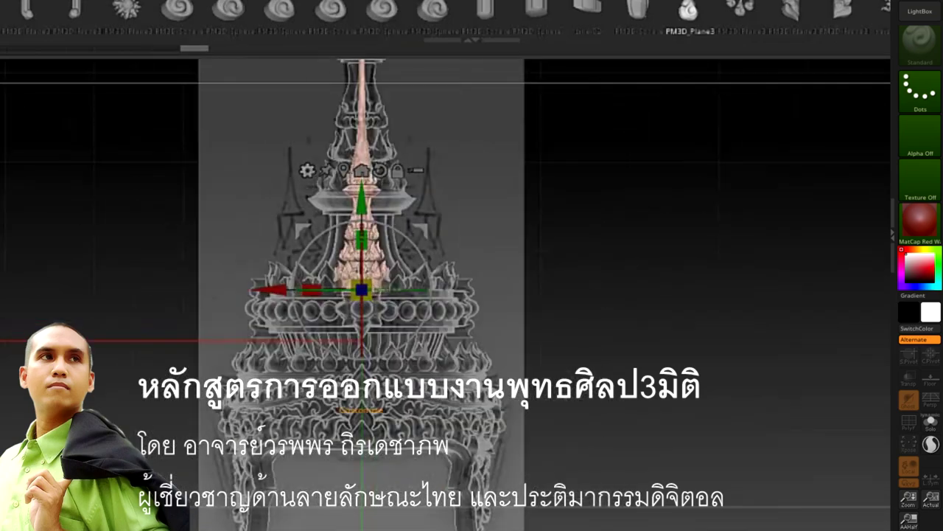
# Step up through the spire's subtools one by one.
pyautogui.press('Up')
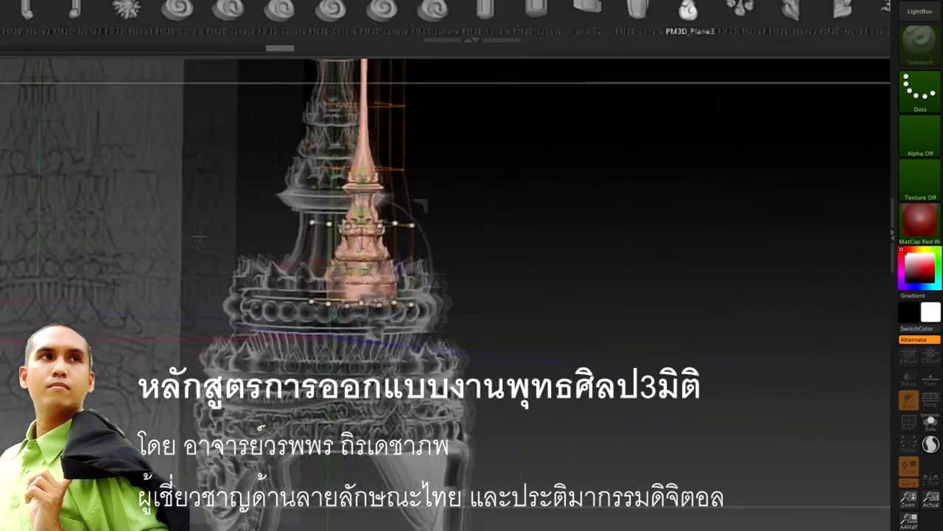
pyautogui.press('Up')
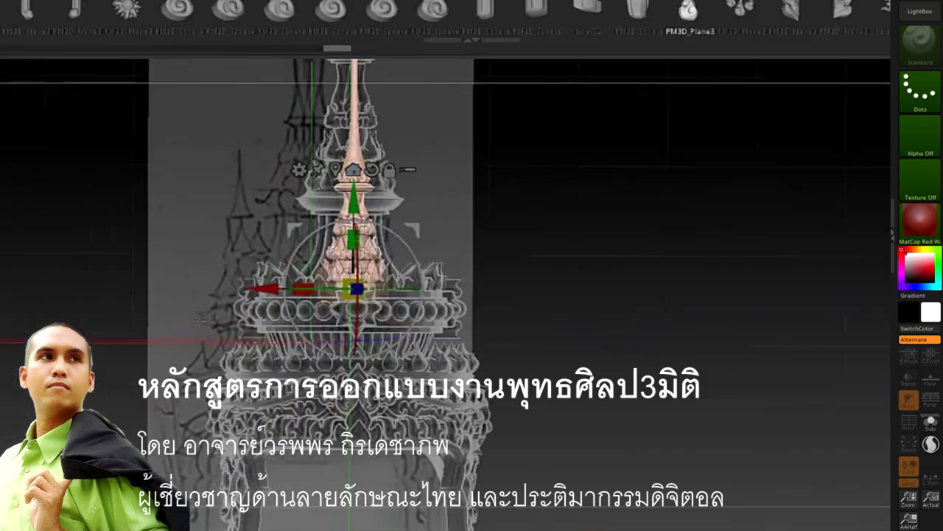
pyautogui.press('Up')
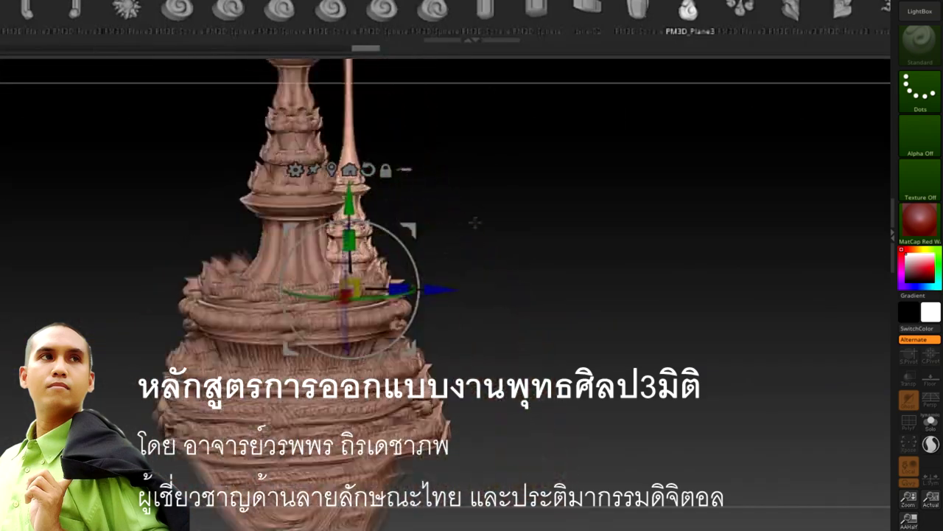
pyautogui.press('Up')
pyautogui.press('Up')
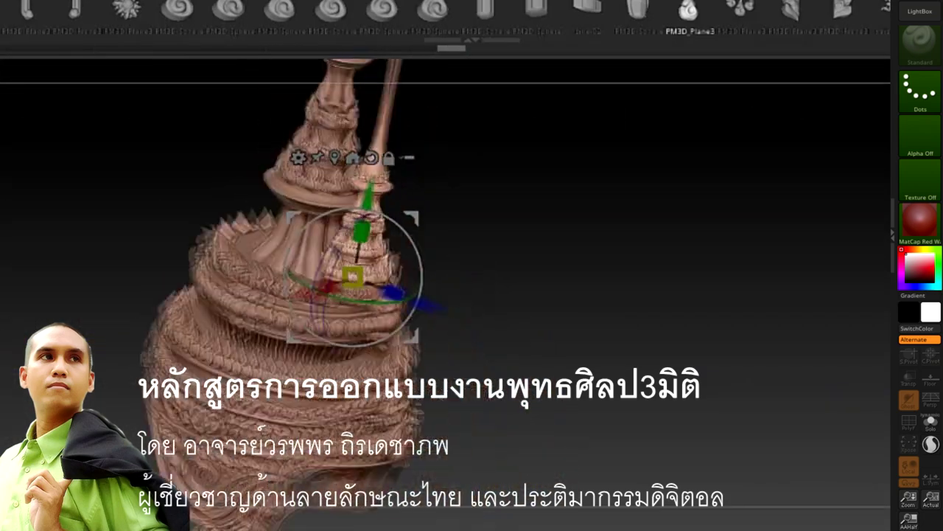
pyautogui.press('Up')
pyautogui.press('Up')
pyautogui.press('Up')
pyautogui.press('Up')
pyautogui.press('Up')
# Select the smaller side spire and check its placement from top and front views.
pyautogui.press('Down')
pyautogui.press('Down')
pyautogui.press('Down')
pyautogui.moveTo(155, 191)
pyautogui.mouseDown()
pyautogui.moveTo(157, 258)
pyautogui.moveTo(111, 221)
pyautogui.mouseUp()
pyautogui.press('Down')
pyautogui.moveTo(457, 243); pyautogui.dragTo(442, 226)
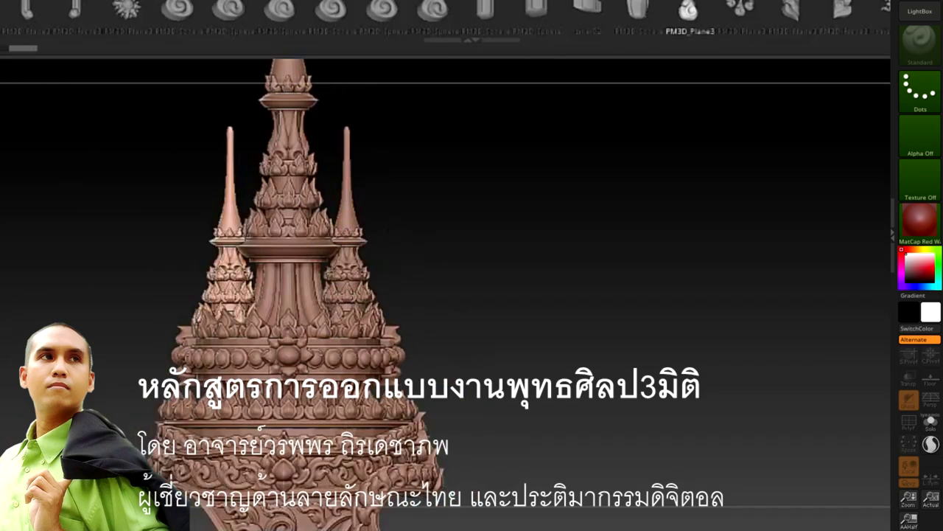
pyautogui.moveTo(150, 243); pyautogui.dragTo(151, 276)
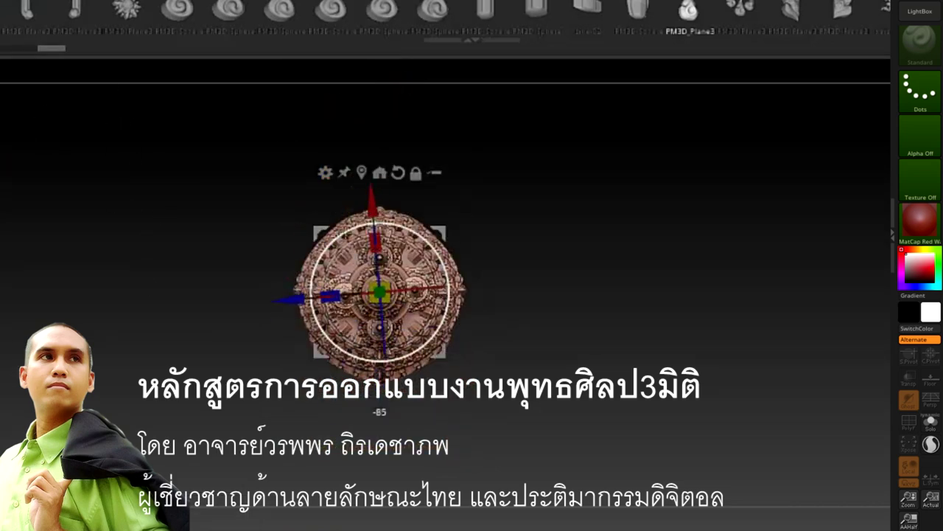
pyautogui.moveTo(122, 212); pyautogui.dragTo(178, 346)
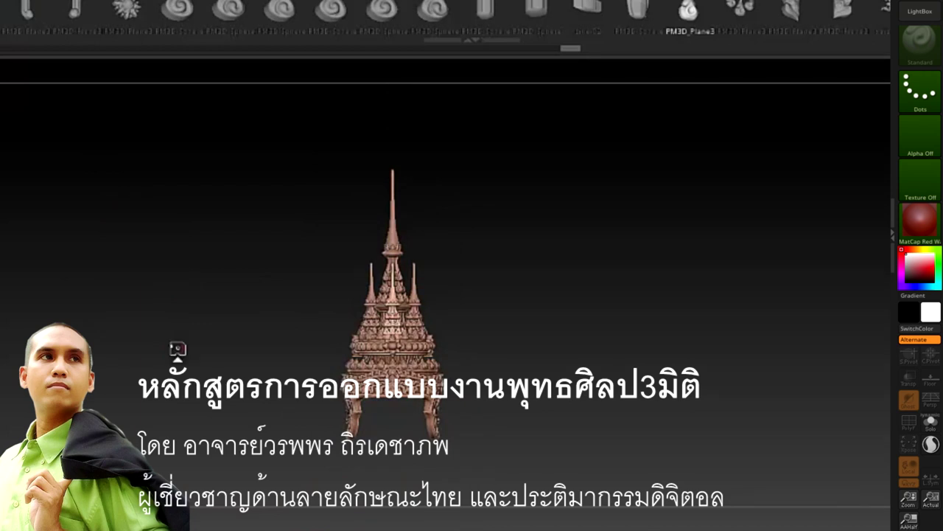
pyautogui.moveTo(178, 348); pyautogui.dragTo(213, 357)
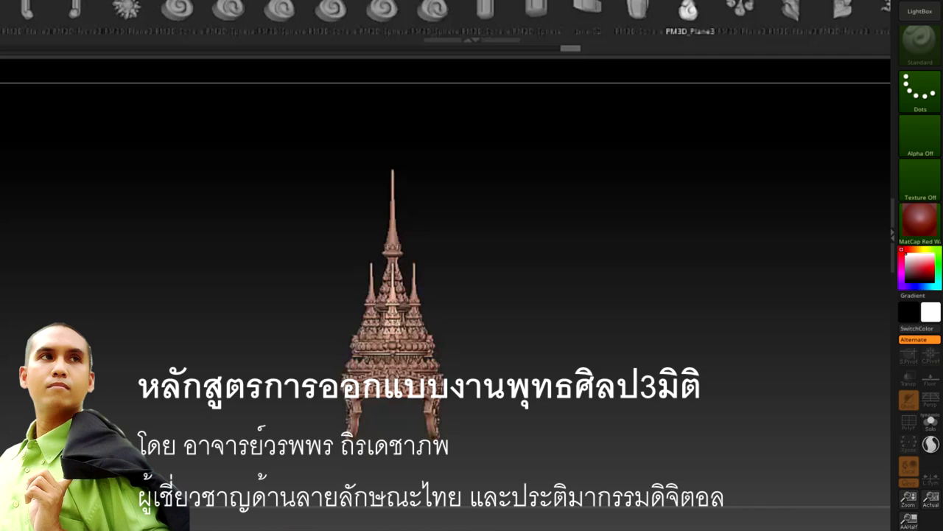